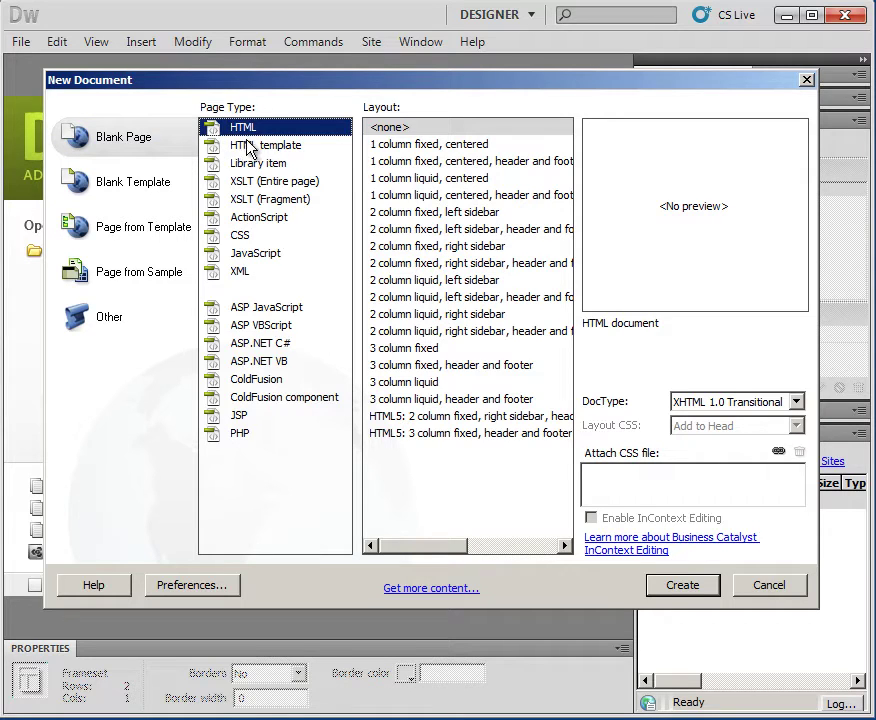
- Compare the Blank Page, Blank Template and Page from Template categories, including the HTML template type
click(135, 190)
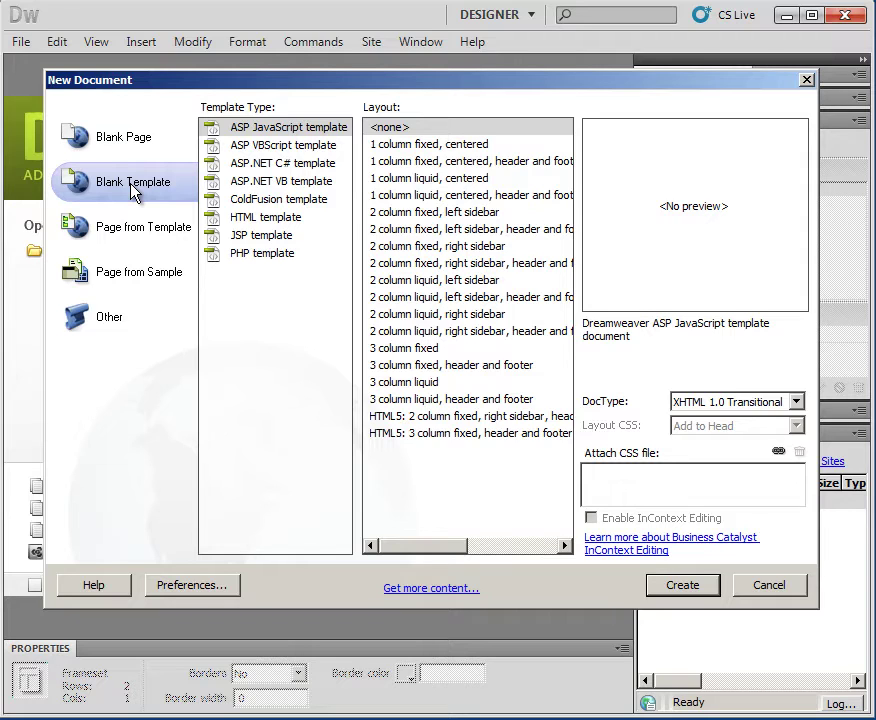
click(128, 150)
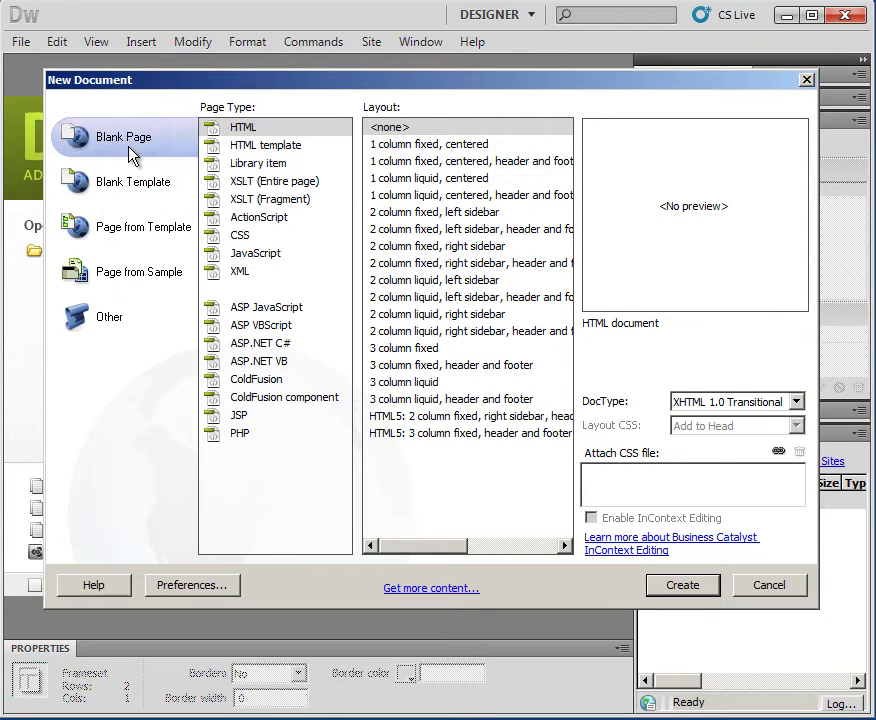
click(133, 190)
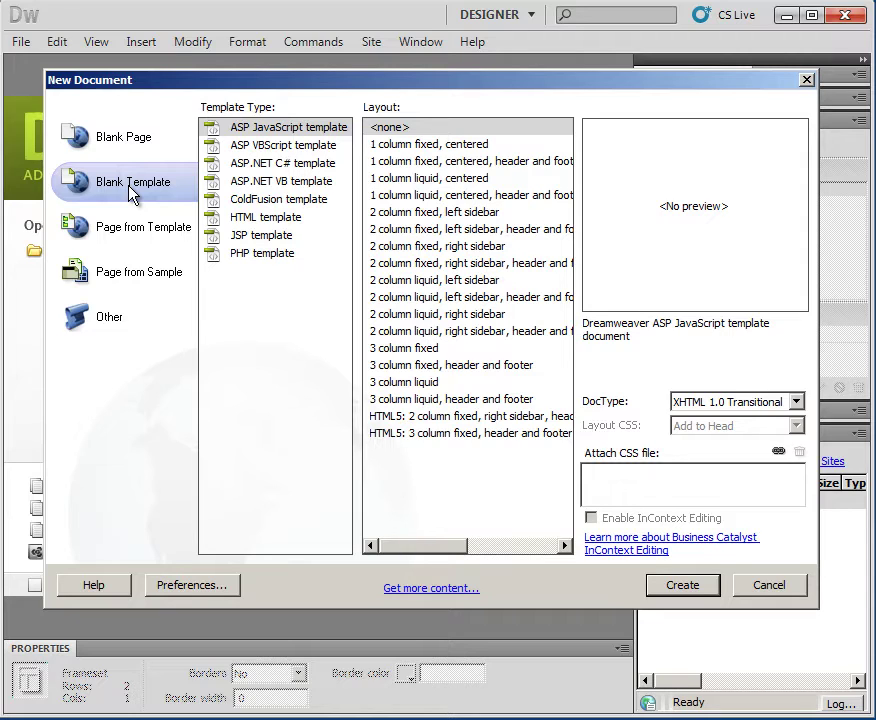
click(265, 222)
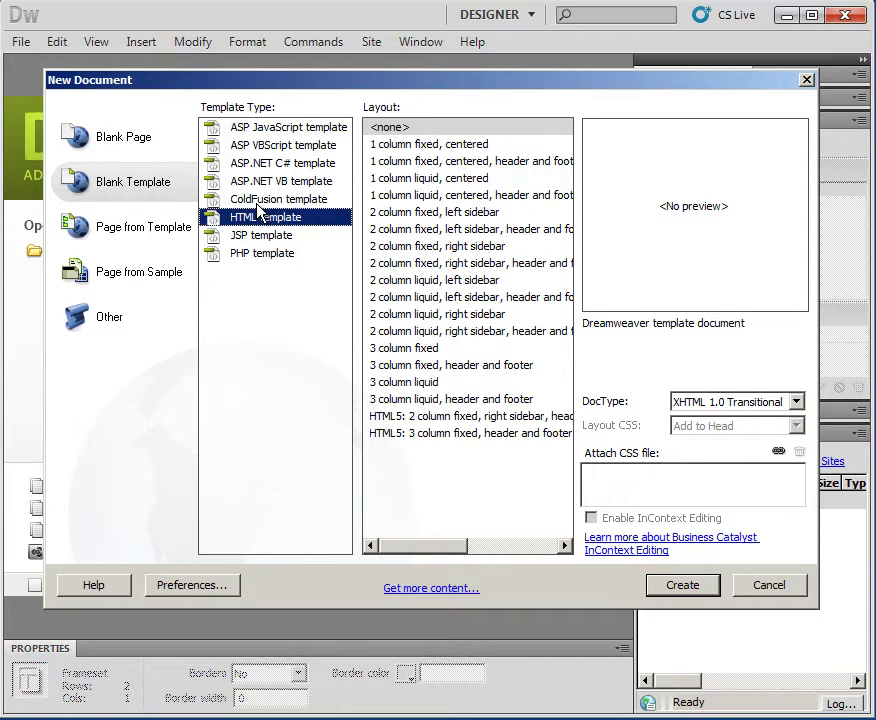
click(150, 228)
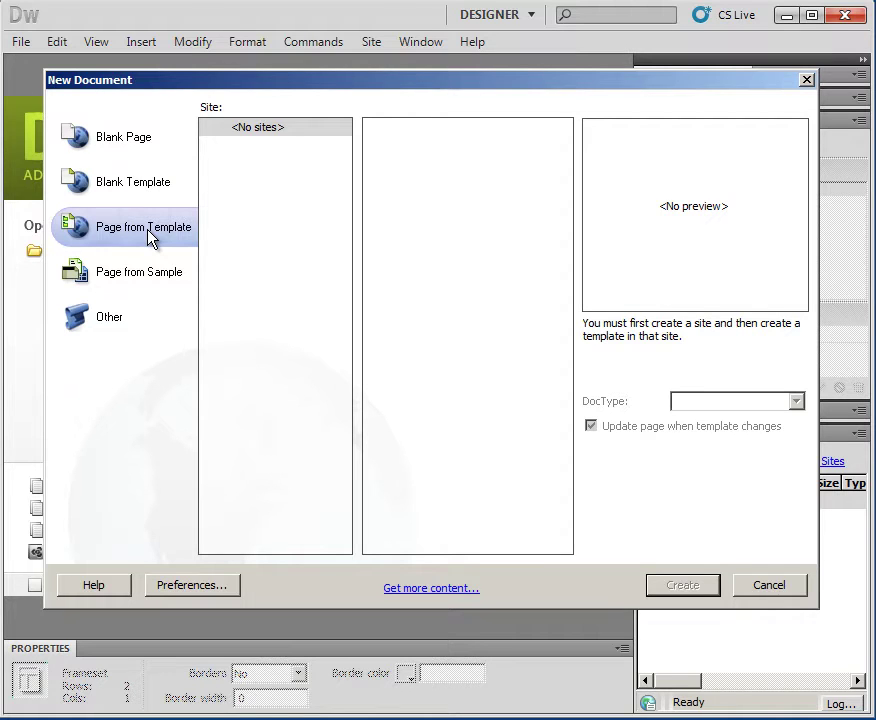
- Preview several CSS Style Sheet and Frameset sample pages, including Forms: Arial and Fixed Left, Nested Bottom
click(118, 283)
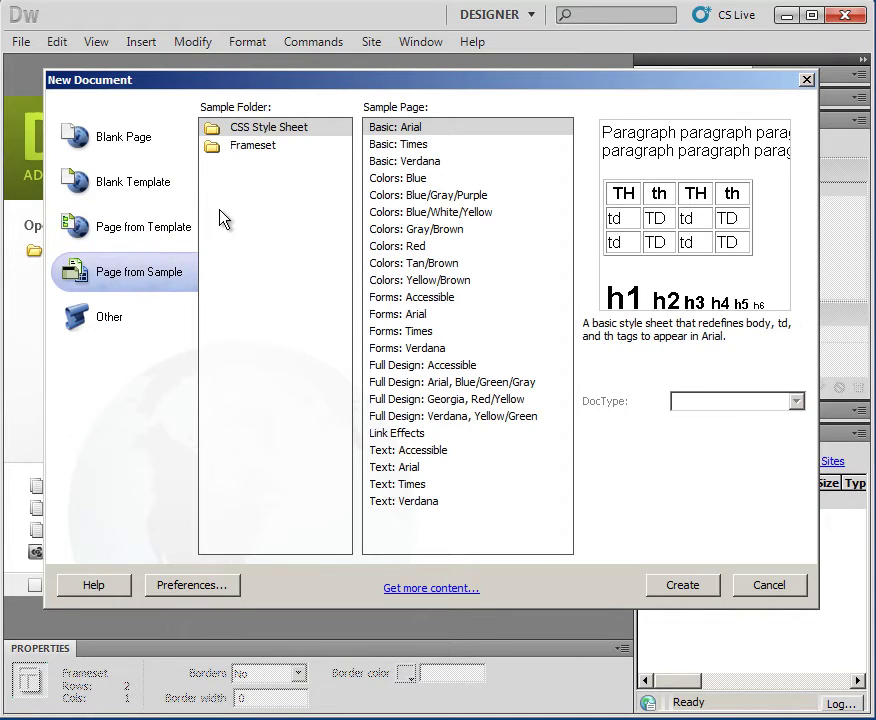
click(405, 161)
click(401, 229)
click(420, 314)
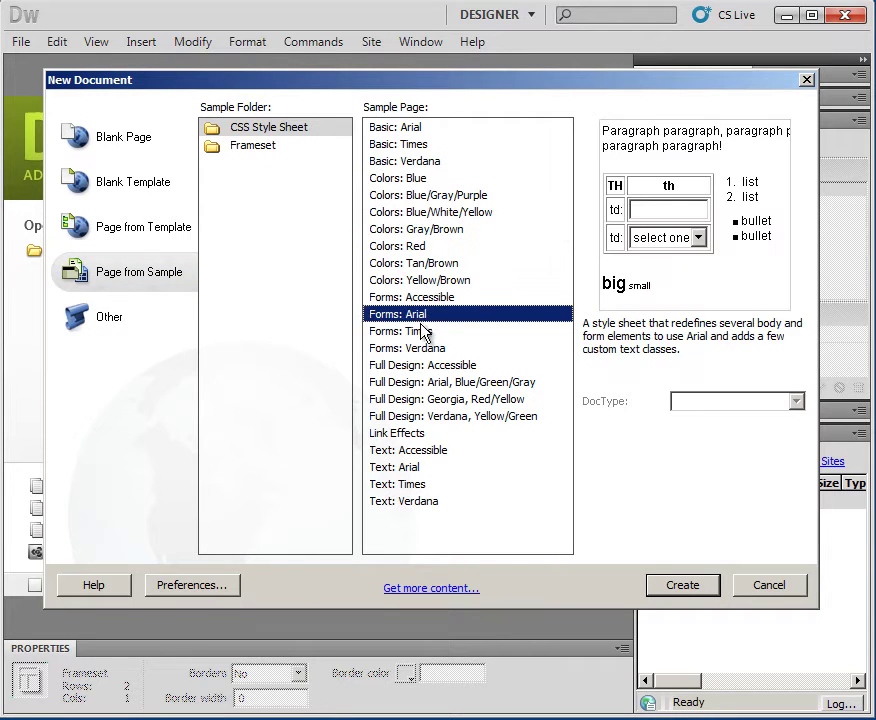
click(400, 365)
click(245, 146)
click(422, 197)
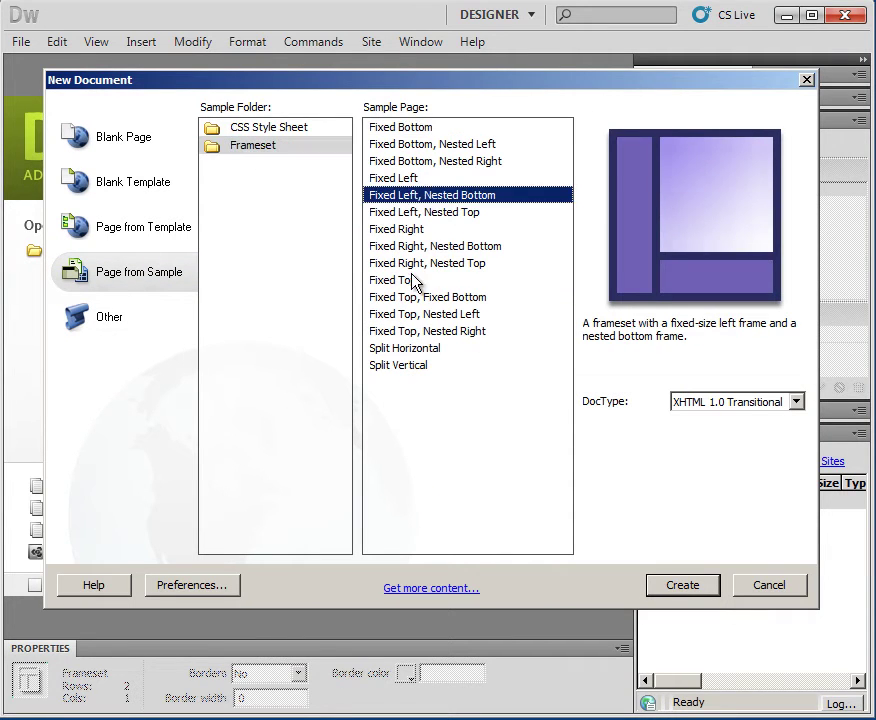
click(414, 280)
click(416, 314)
- Examine the Other category of page types, including C# and Java
click(106, 328)
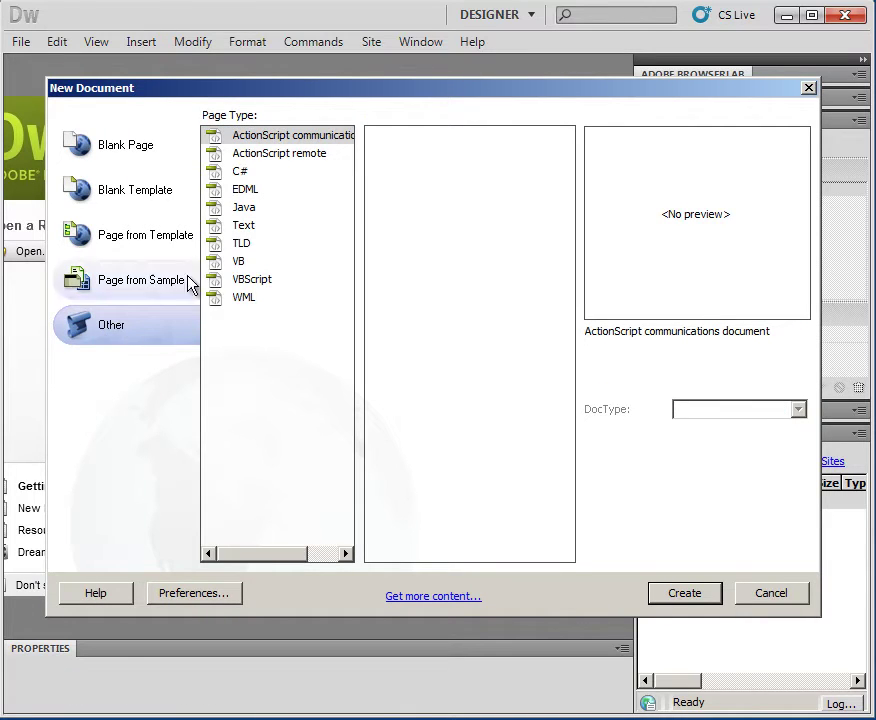
click(240, 171)
click(243, 208)
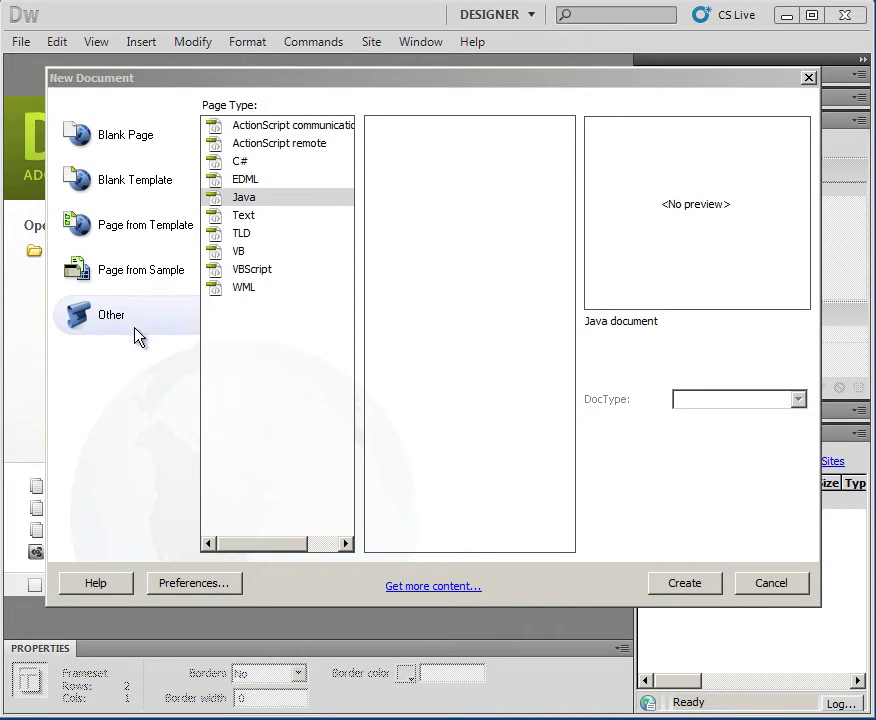
- Choose a blank HTML page and preview fixed and liquid layouts with one, two and three columns
click(116, 148)
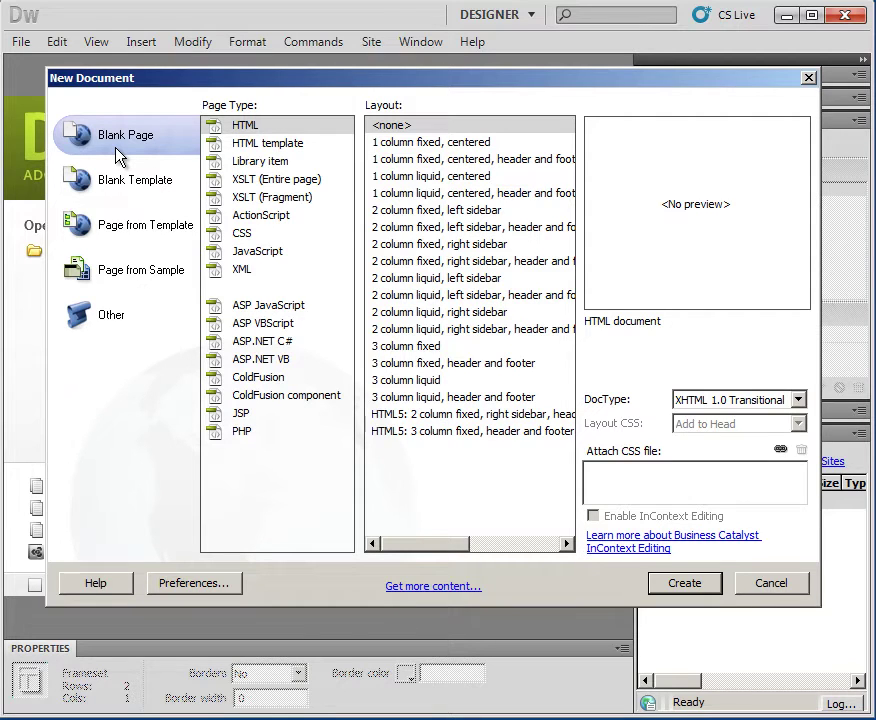
click(248, 128)
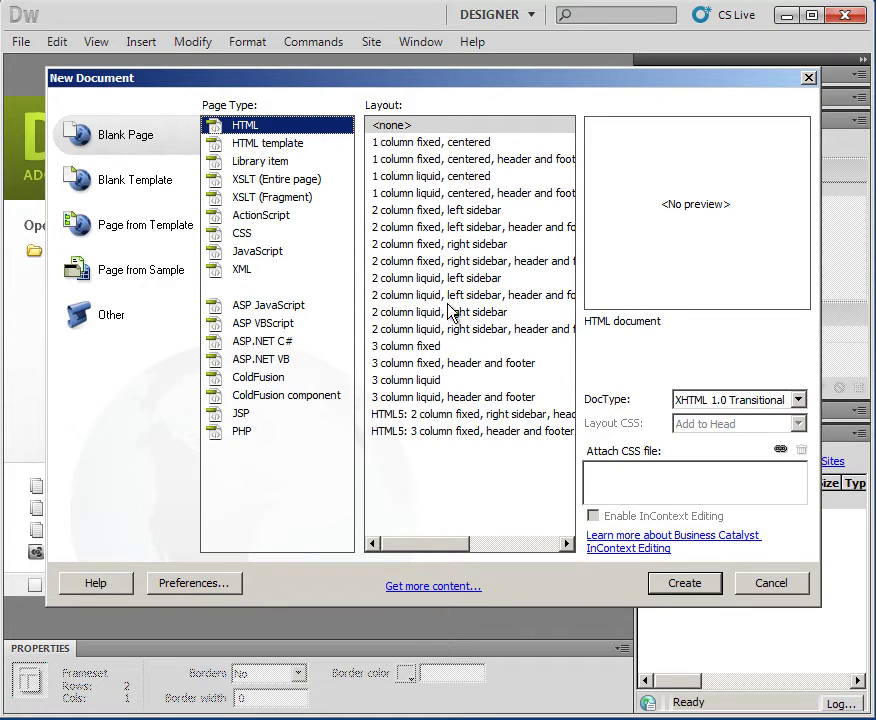
click(434, 142)
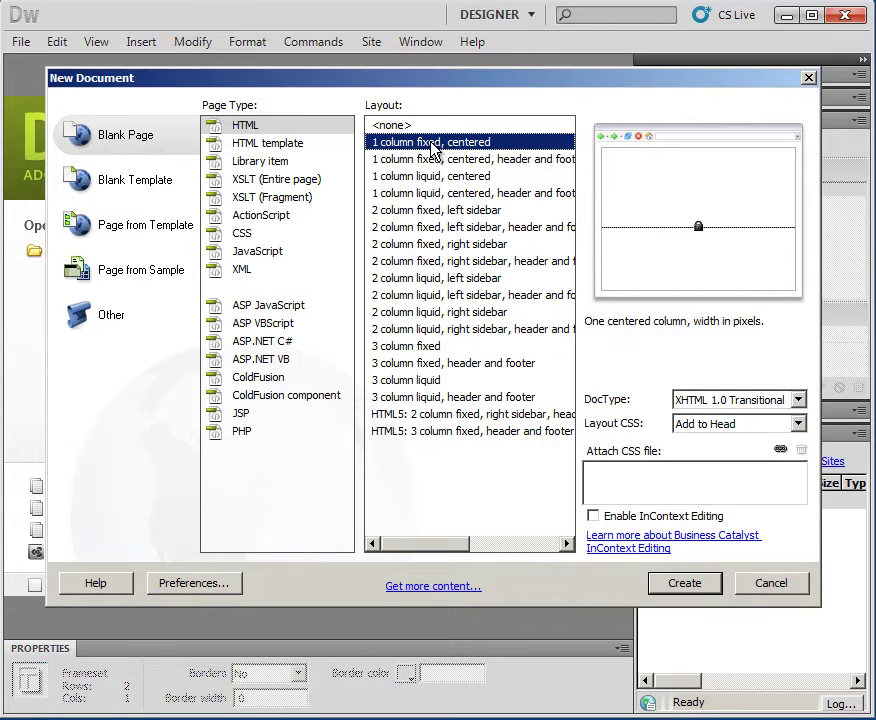
click(437, 212)
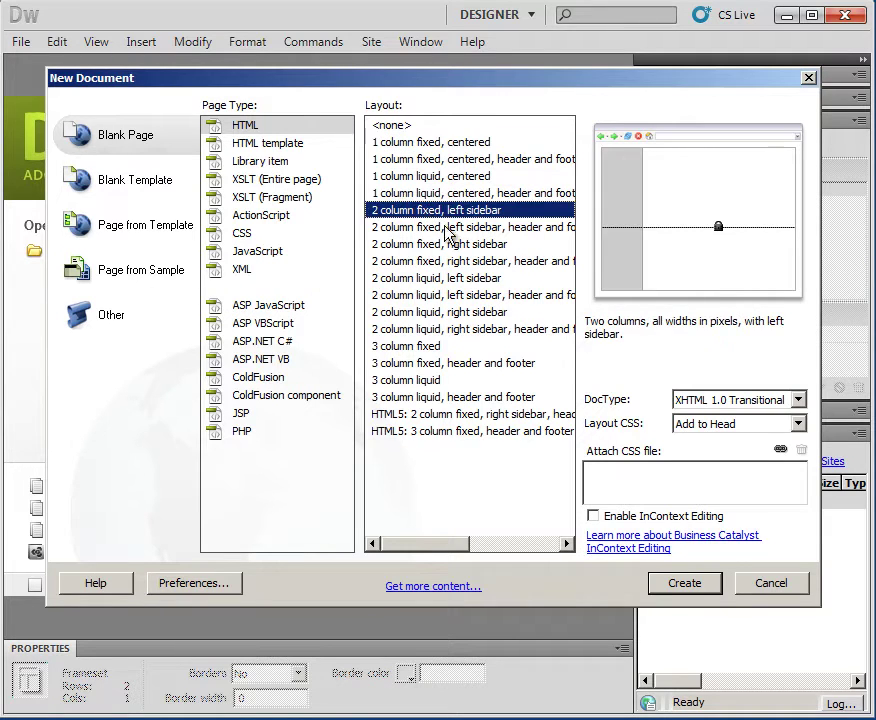
click(408, 350)
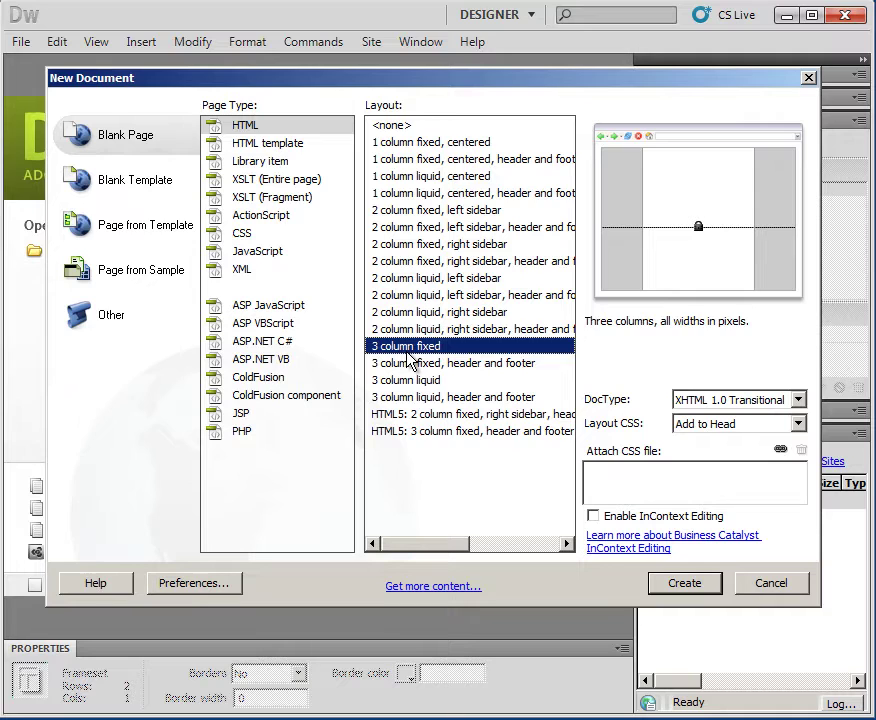
click(416, 228)
click(418, 178)
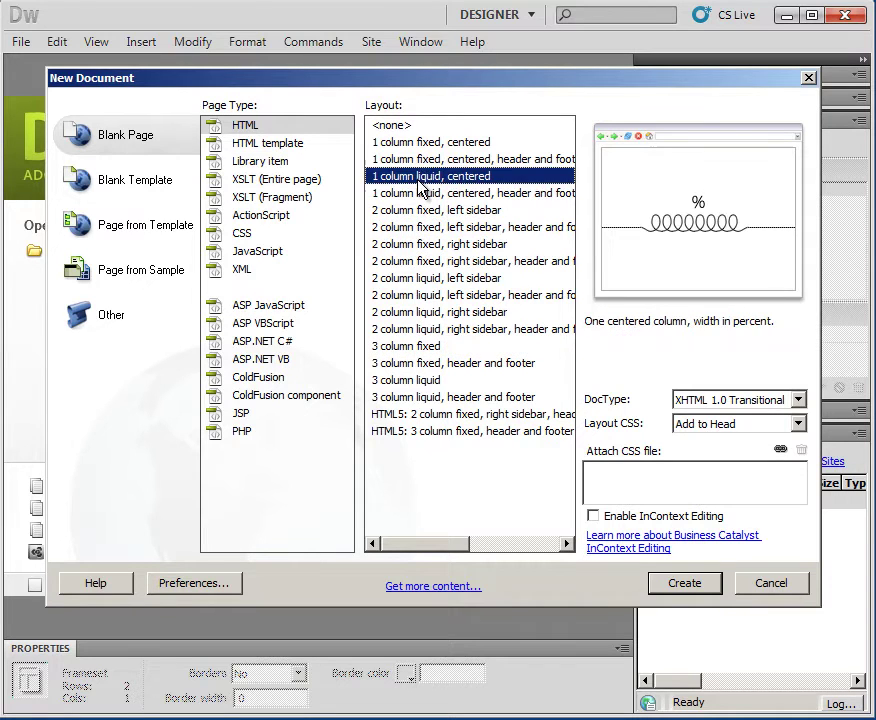
click(446, 313)
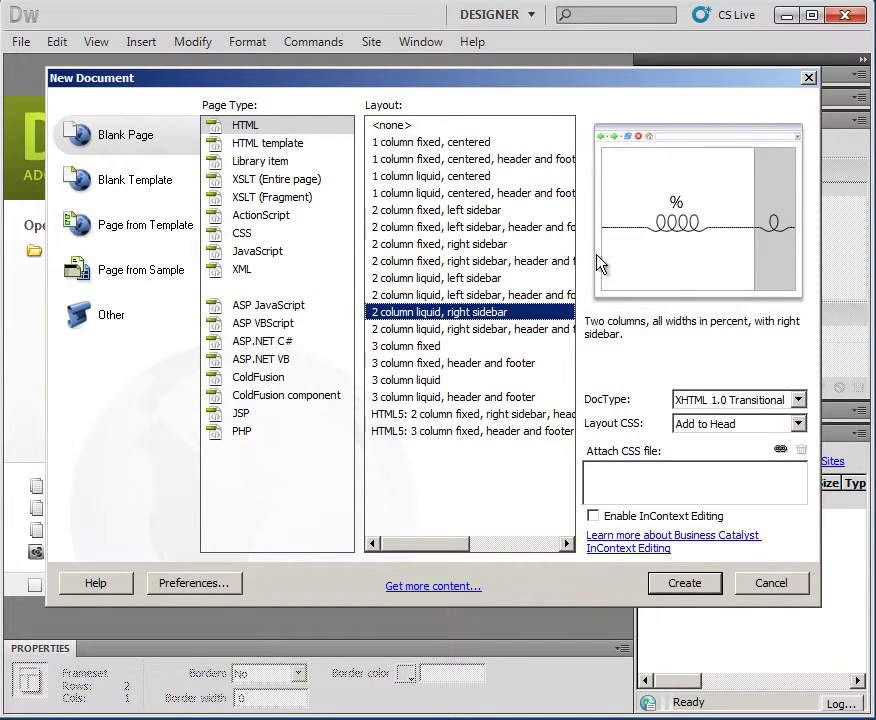
- Compare the previews of the one-column fixed and one-column liquid centered layouts
click(462, 193)
click(460, 142)
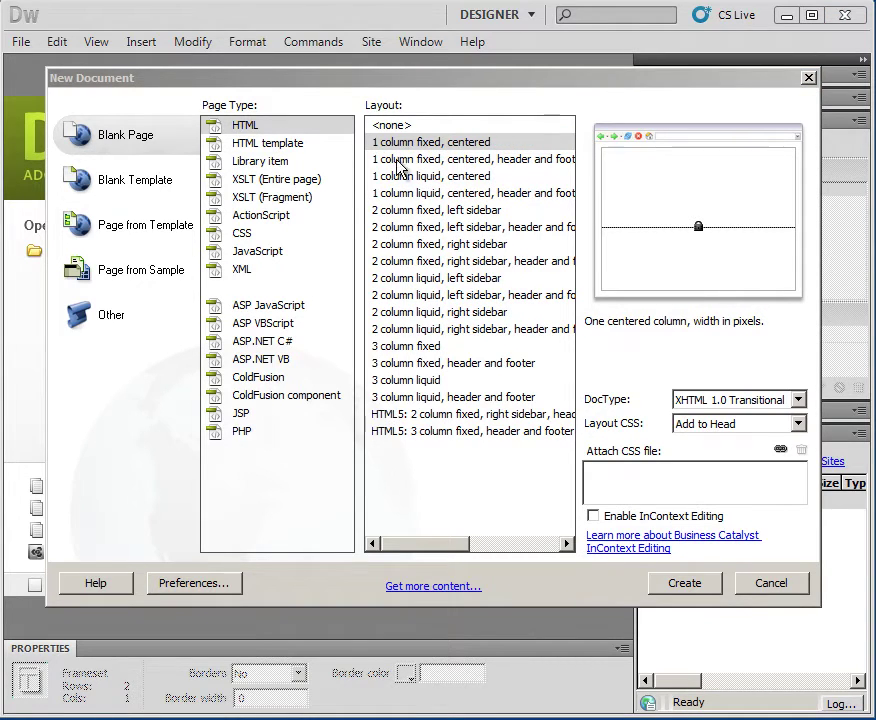
click(434, 142)
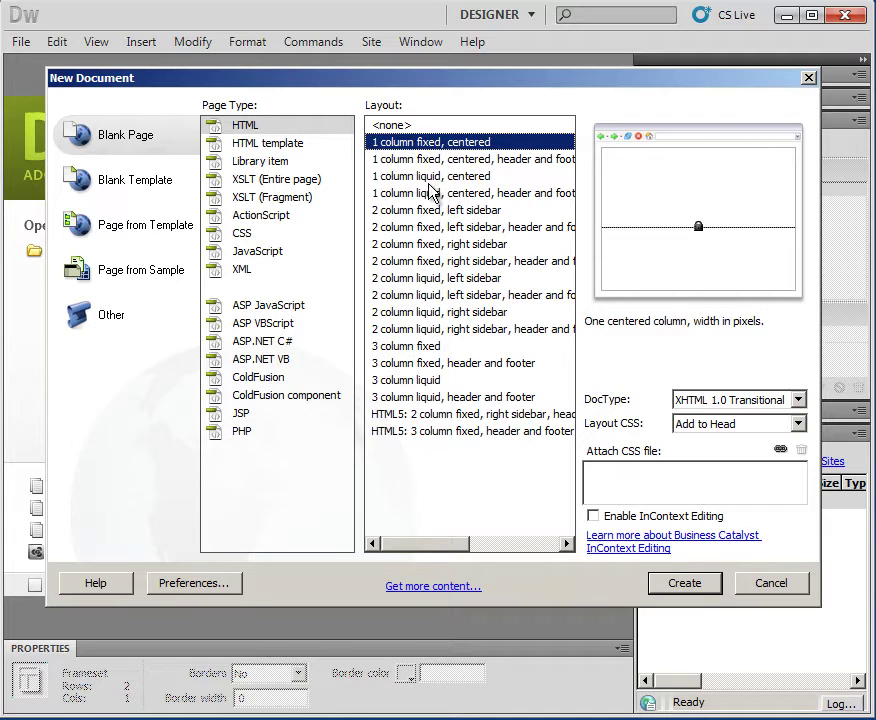
click(431, 177)
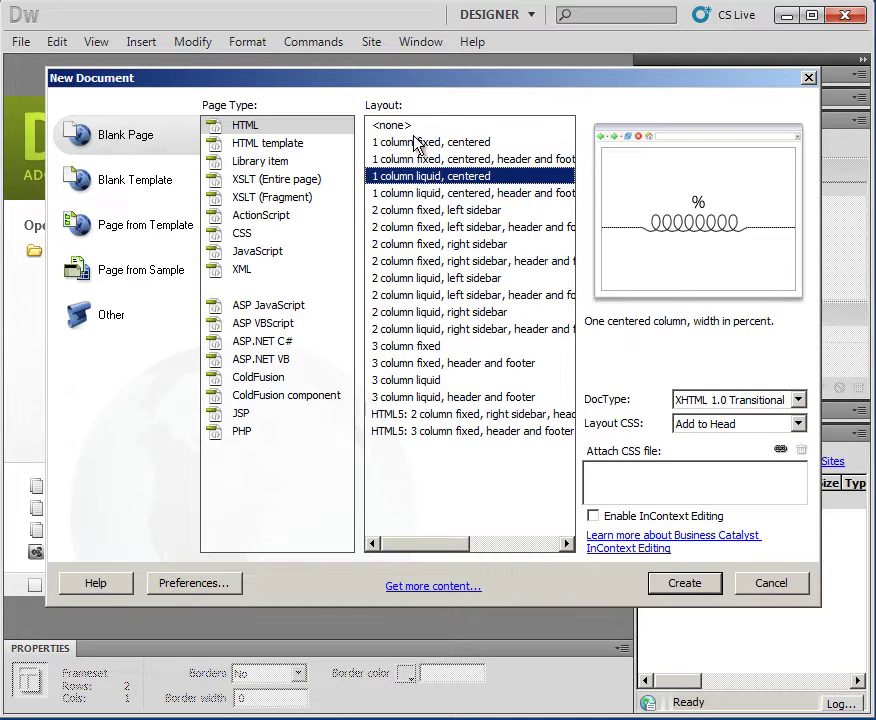
click(420, 142)
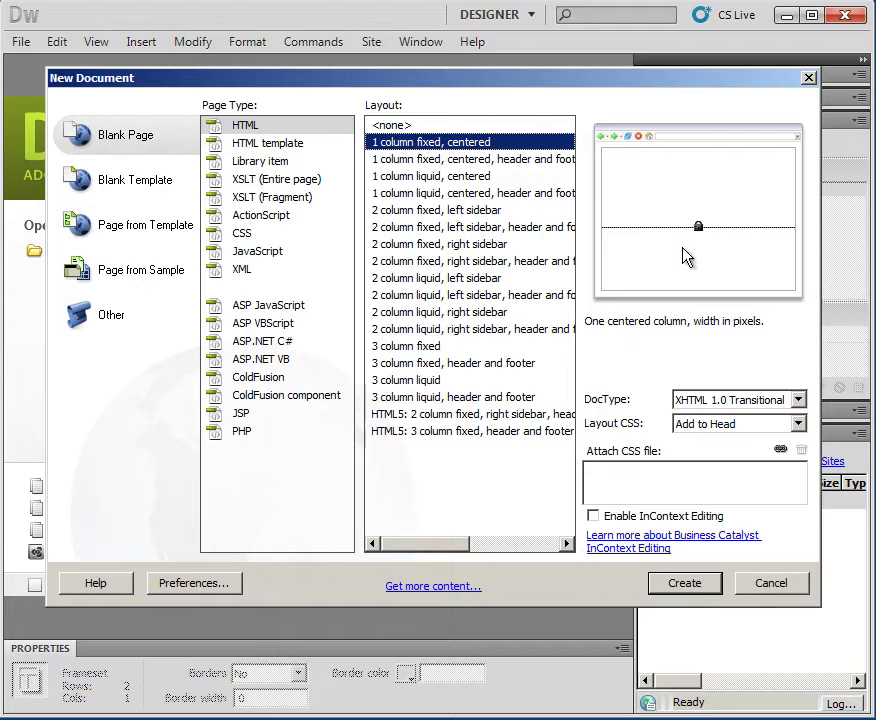
click(421, 180)
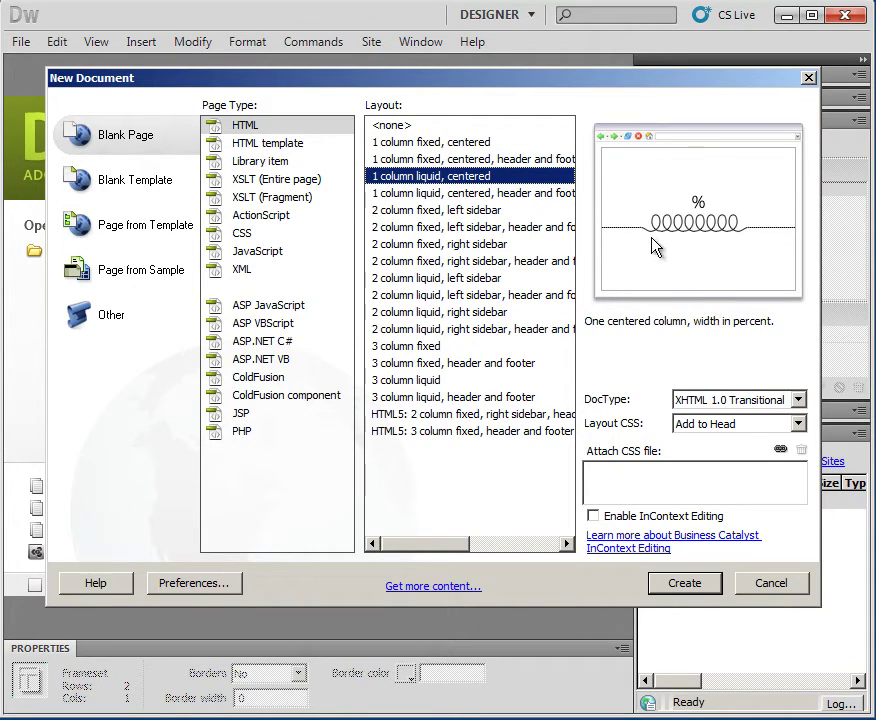
click(456, 144)
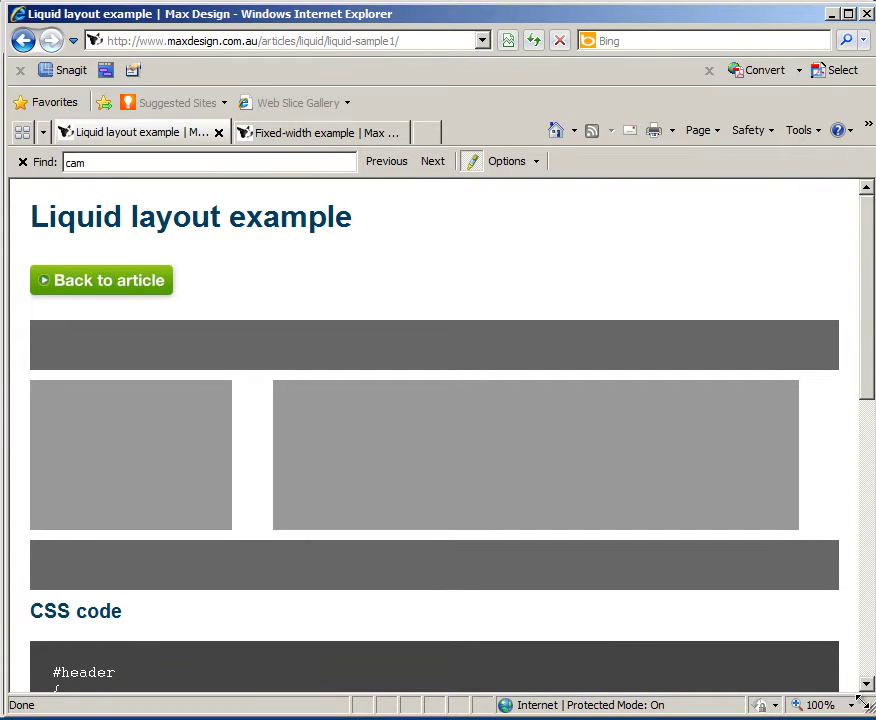
- Switch to Internet Explorer and resize the window on the liquid and fixed-width example pages to compare their behaviour
drag(870, 711, 852, 703)
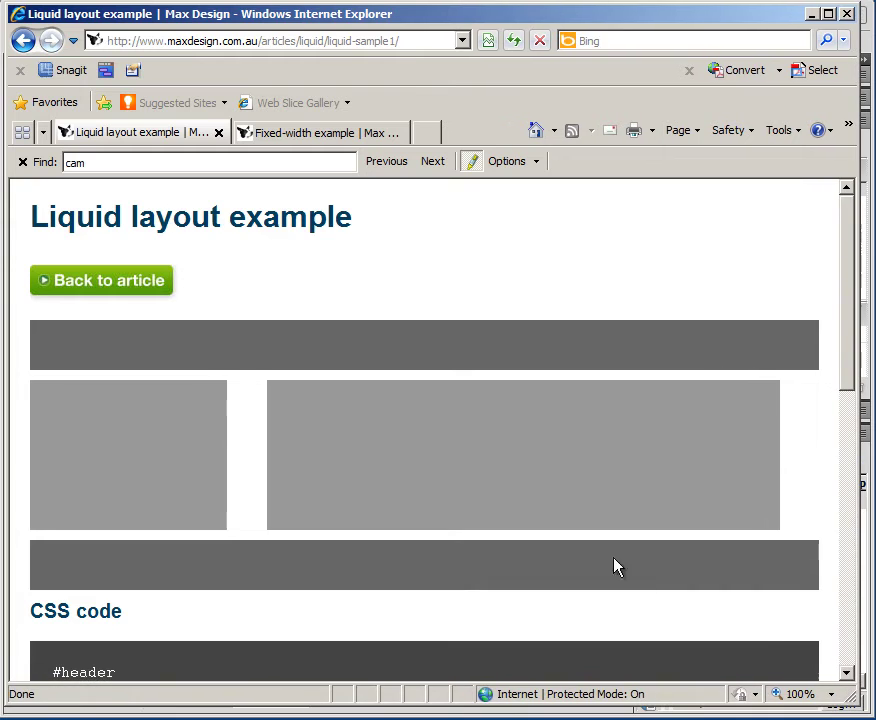
click(268, 133)
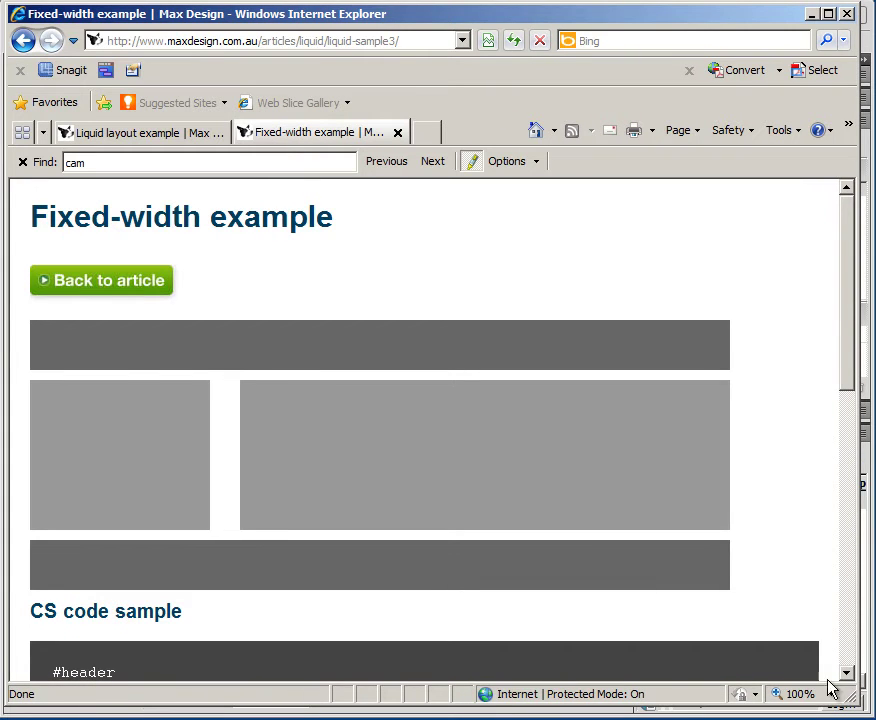
drag(854, 692, 872, 716)
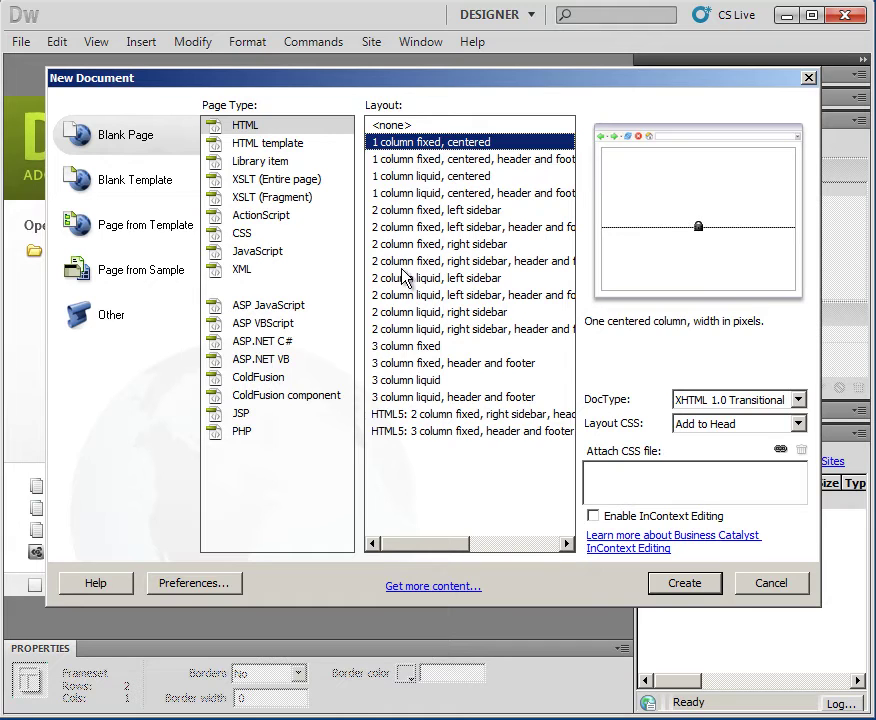
- Back in Dreamweaver, preview the header-and-footer and right-sidebar layouts and choose 2 column fixed, left sidebar
click(516, 160)
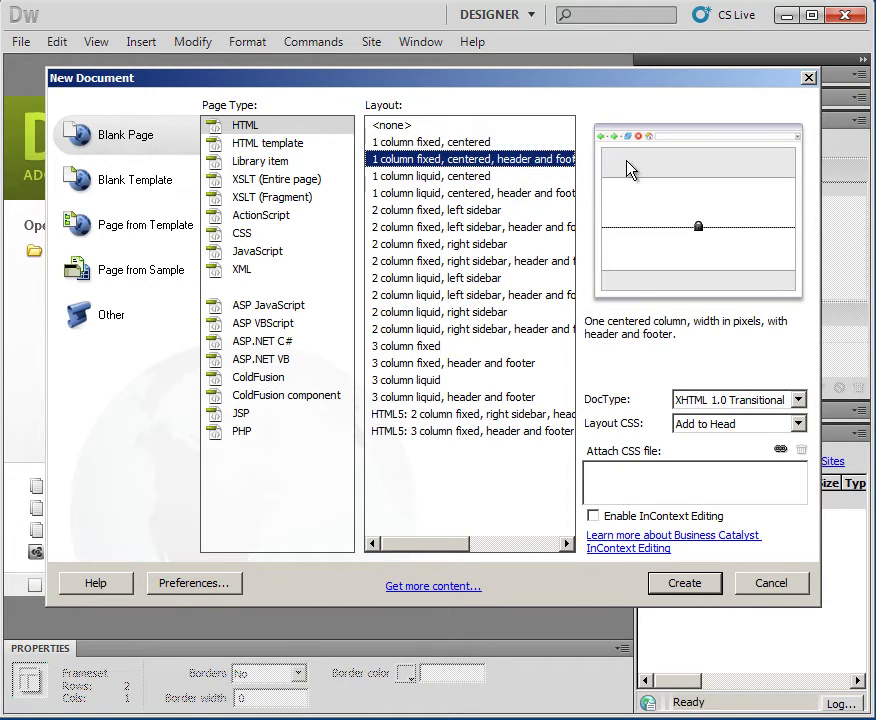
click(456, 210)
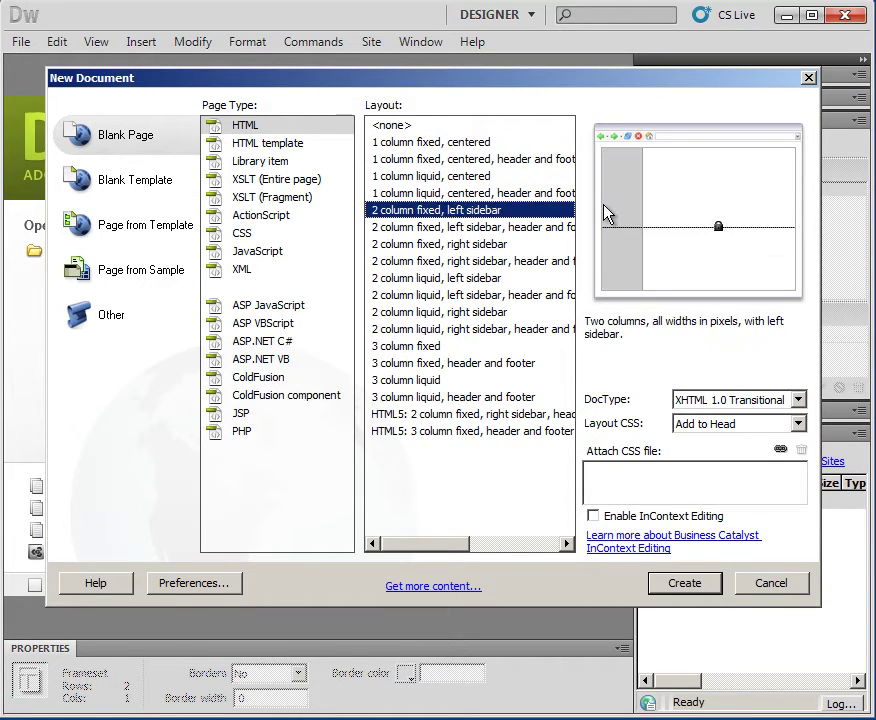
click(469, 245)
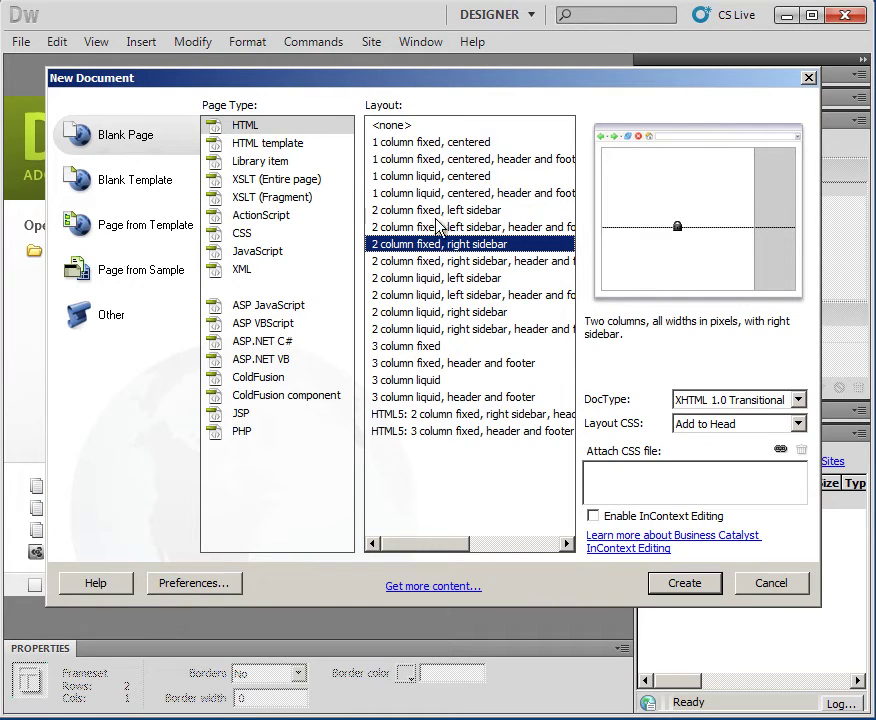
click(394, 213)
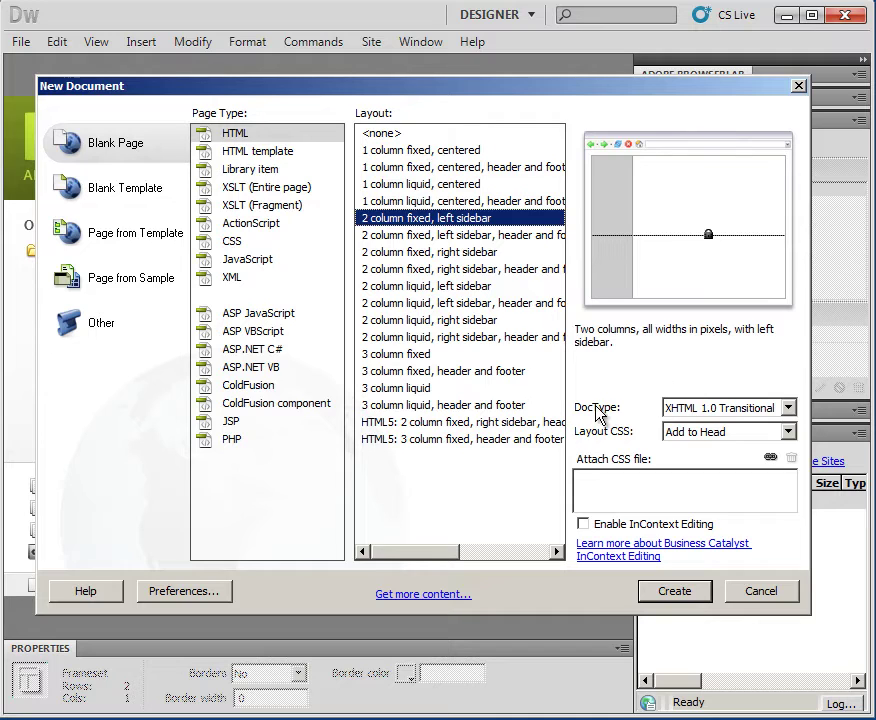
- Examine the available DocType and Layout CSS options, keeping XHTML 1.0 Transitional and Add to Head
click(666, 412)
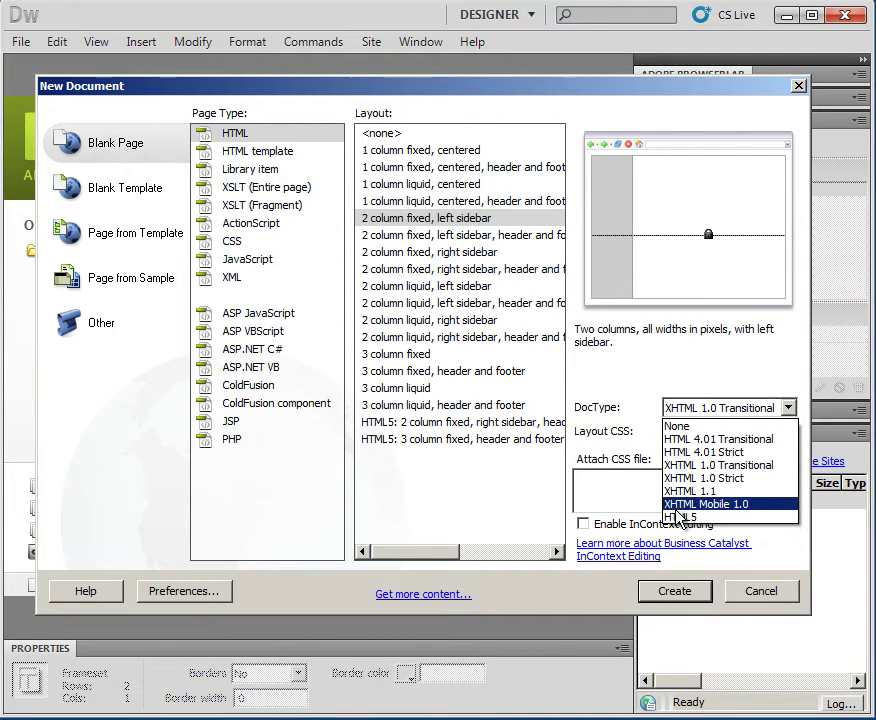
click(610, 400)
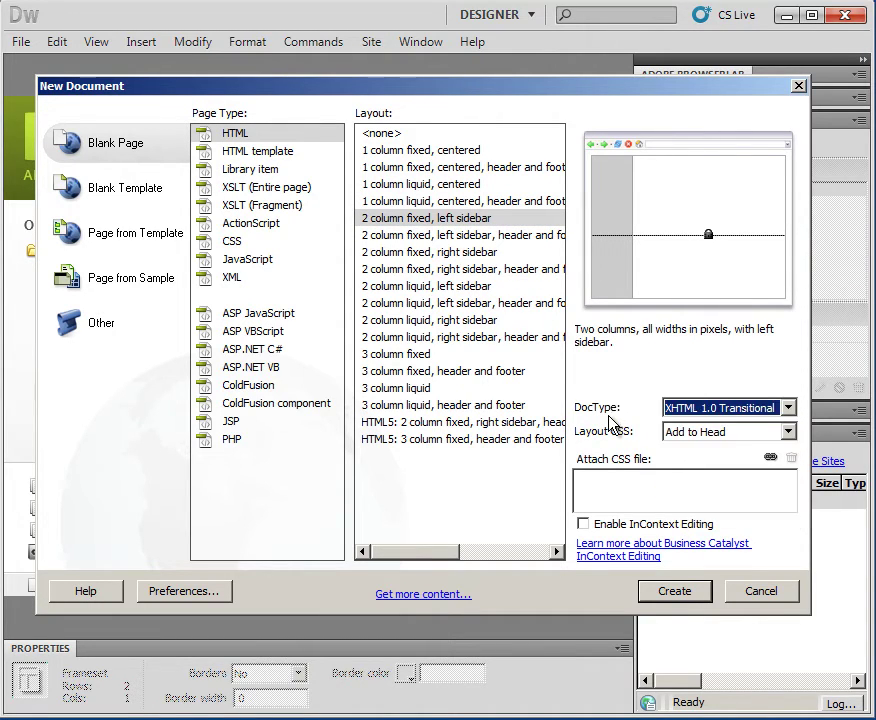
click(703, 434)
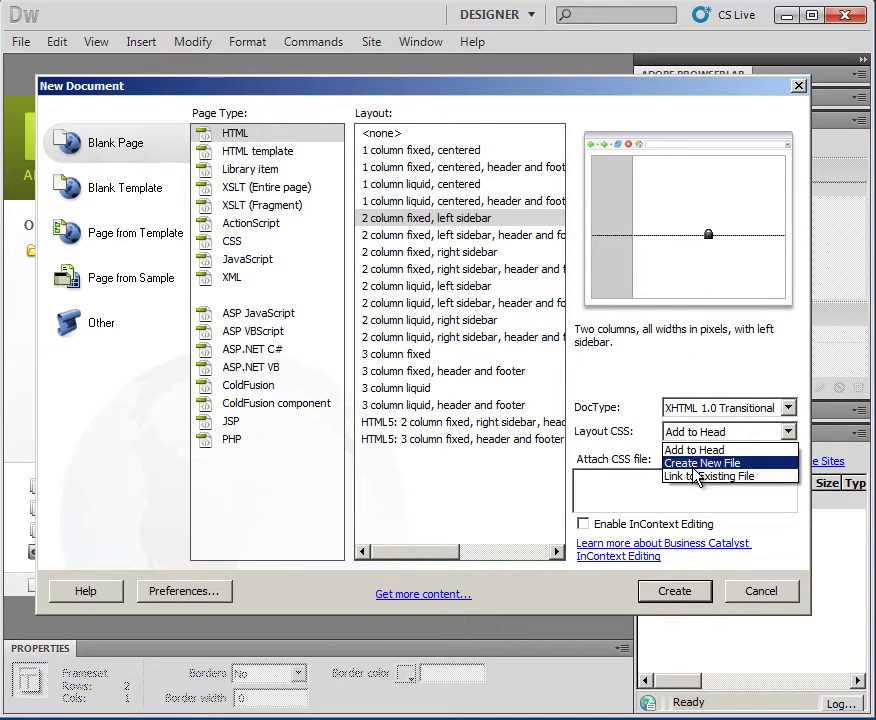
click(610, 424)
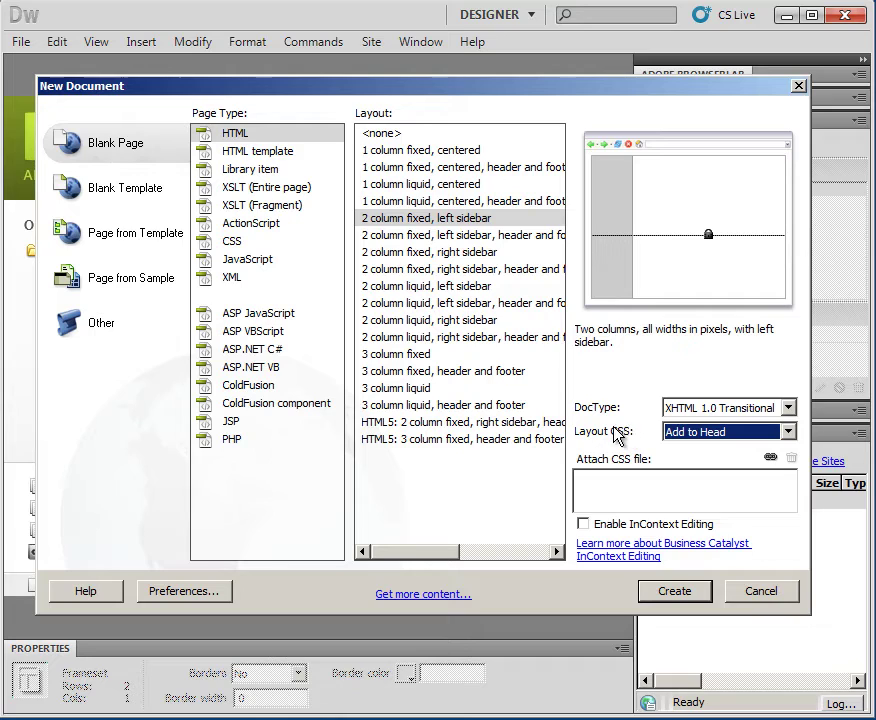
- Try the Create New File option for the layout CSS up to saving the style sheet, and cancel the save
click(667, 435)
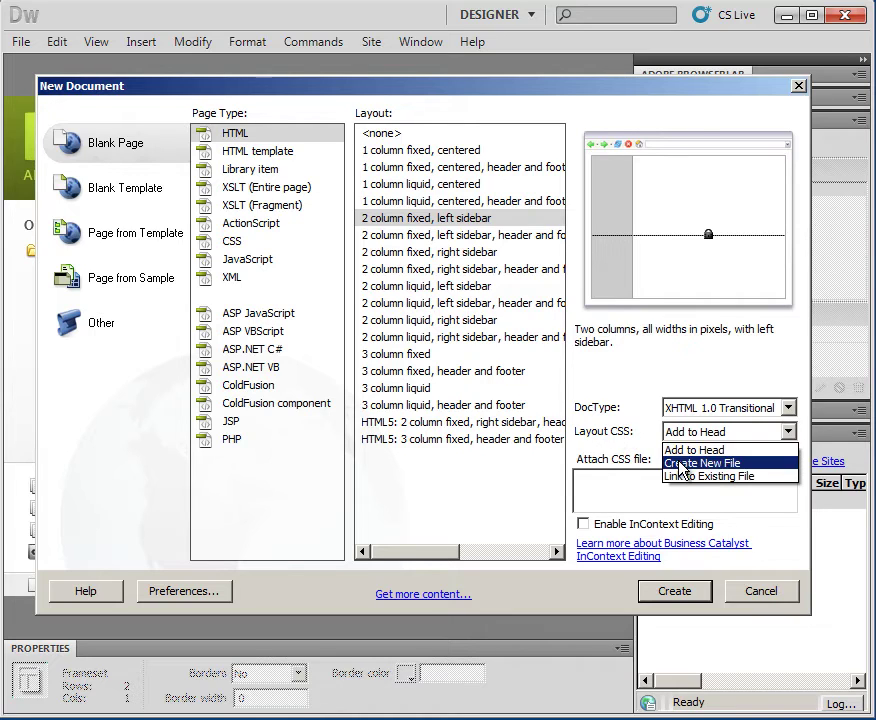
click(675, 463)
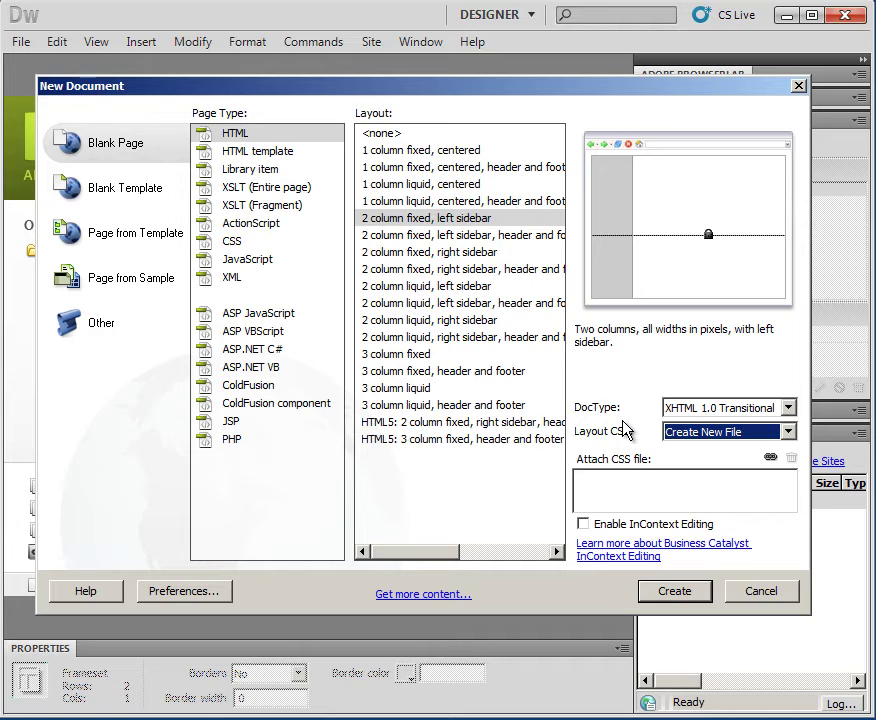
click(671, 593)
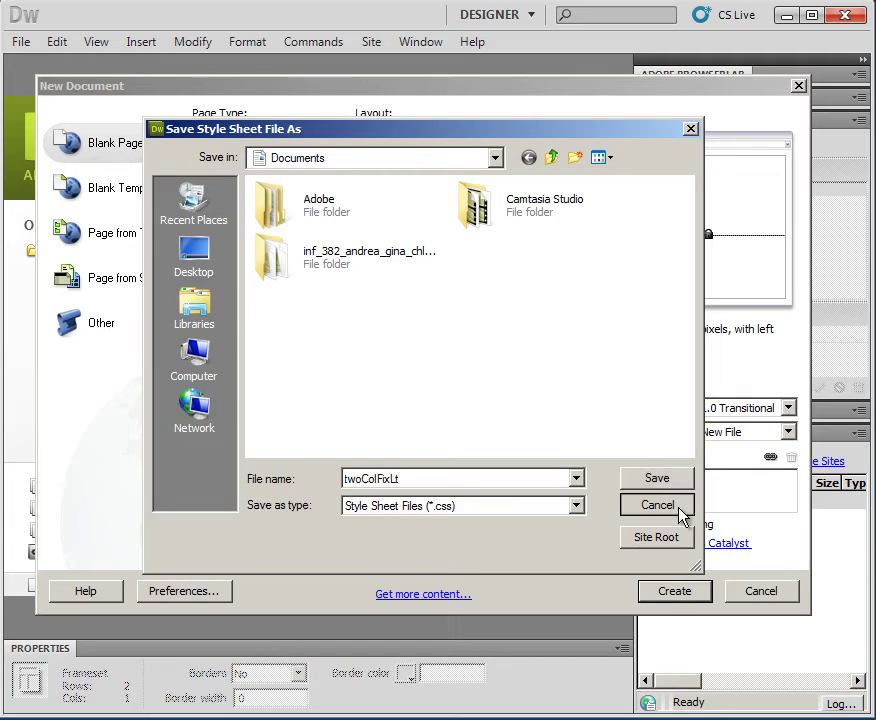
click(672, 507)
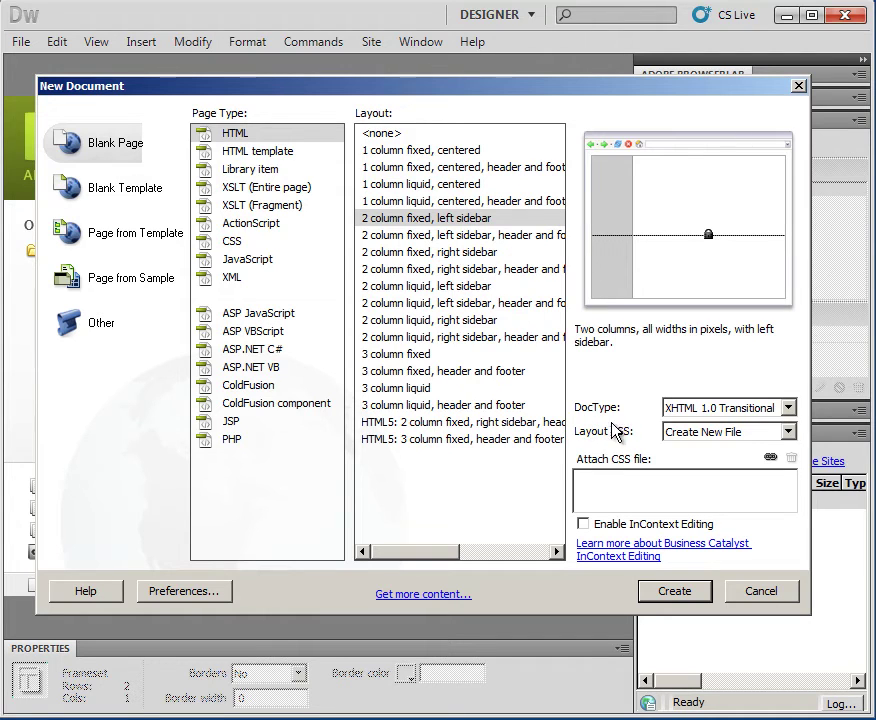
- Try linking the layout CSS to an existing file, inspect the style sheet browser and media types, and cancel the attachment
click(675, 432)
click(645, 476)
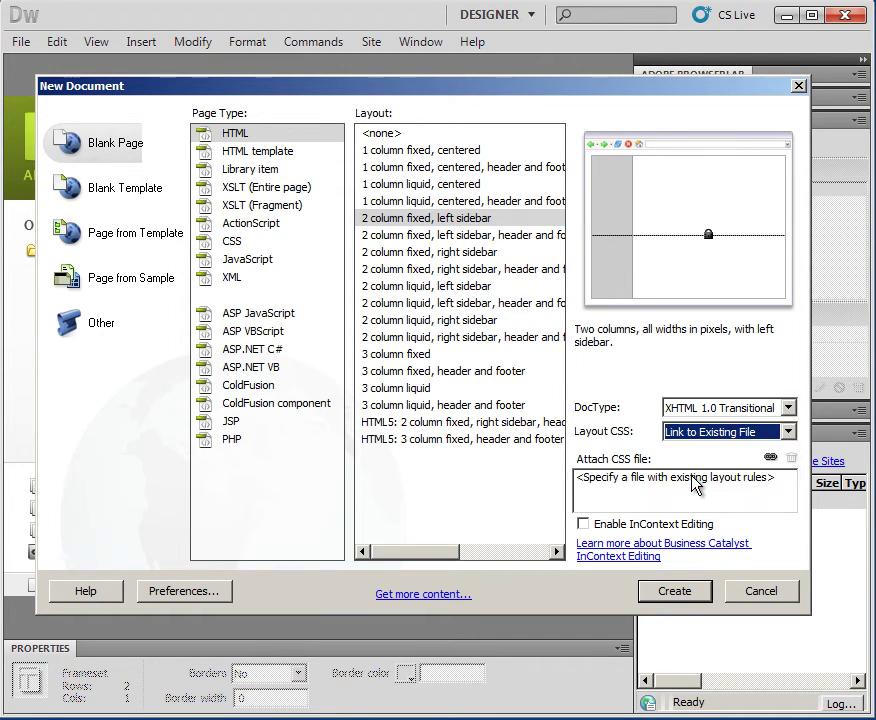
click(769, 459)
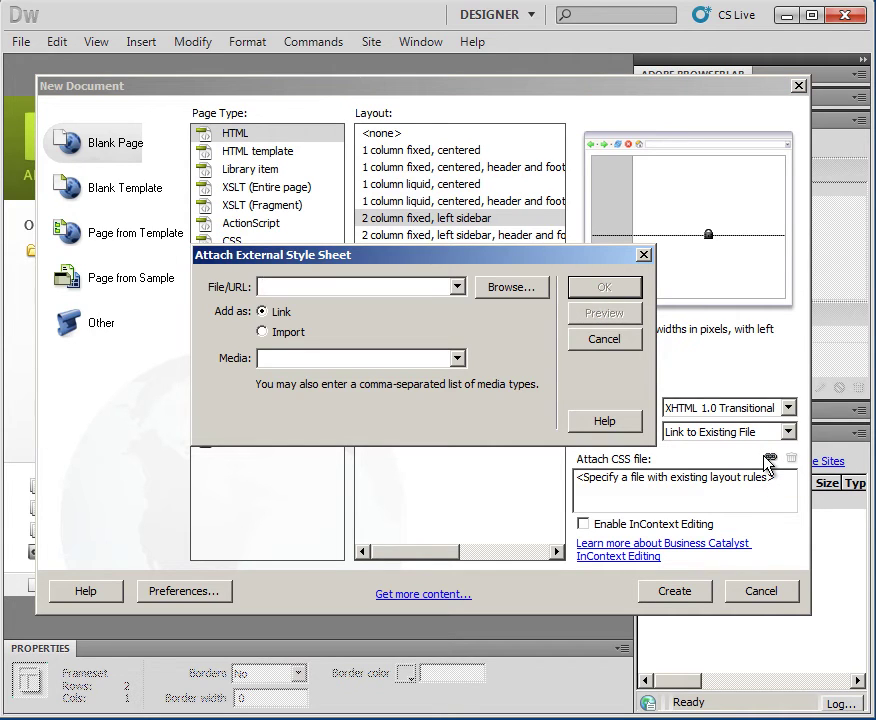
click(512, 287)
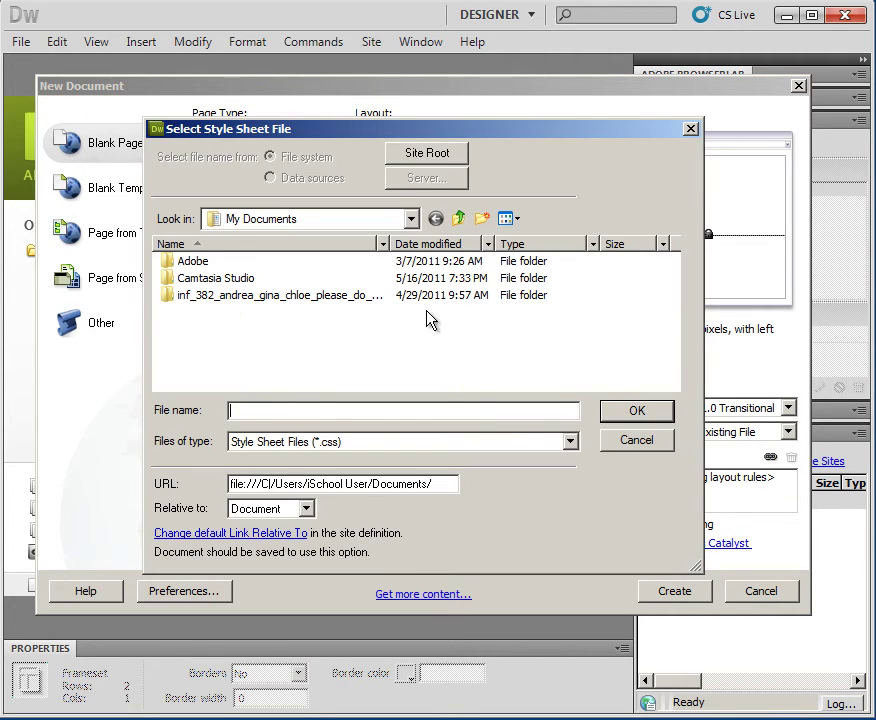
click(622, 446)
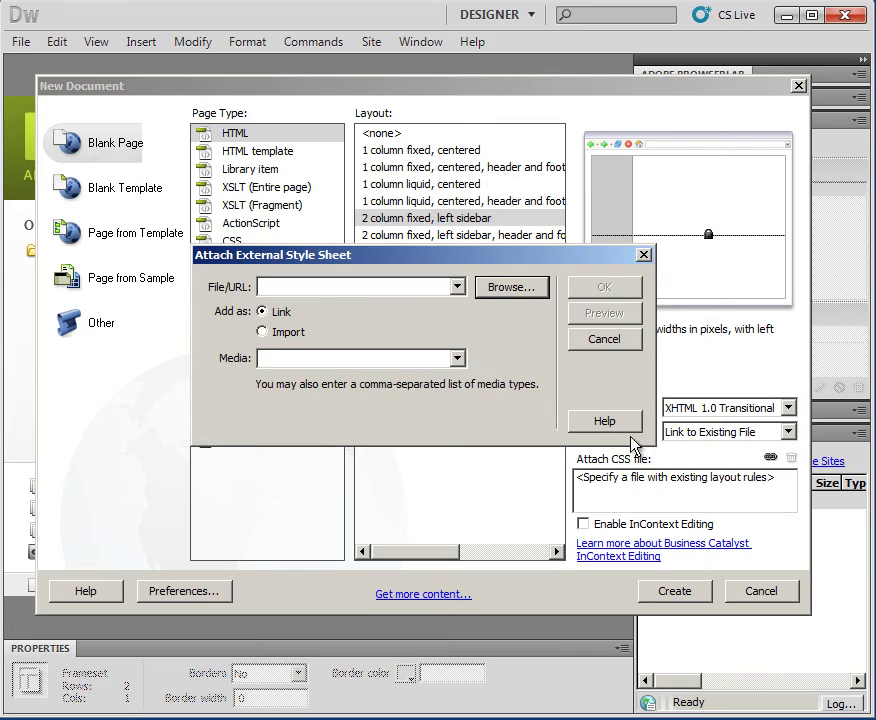
click(457, 358)
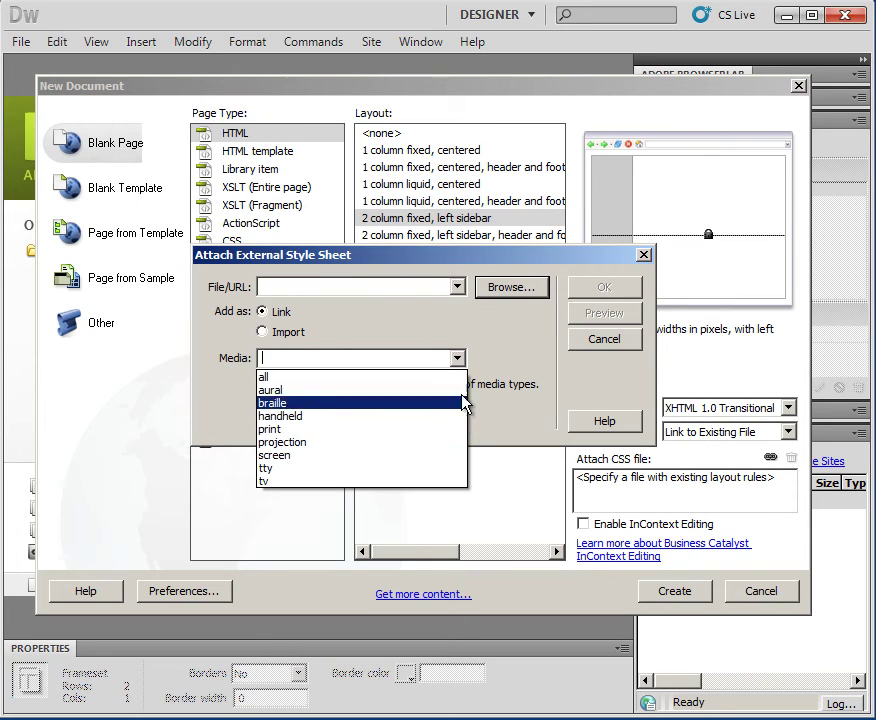
click(608, 341)
click(608, 341)
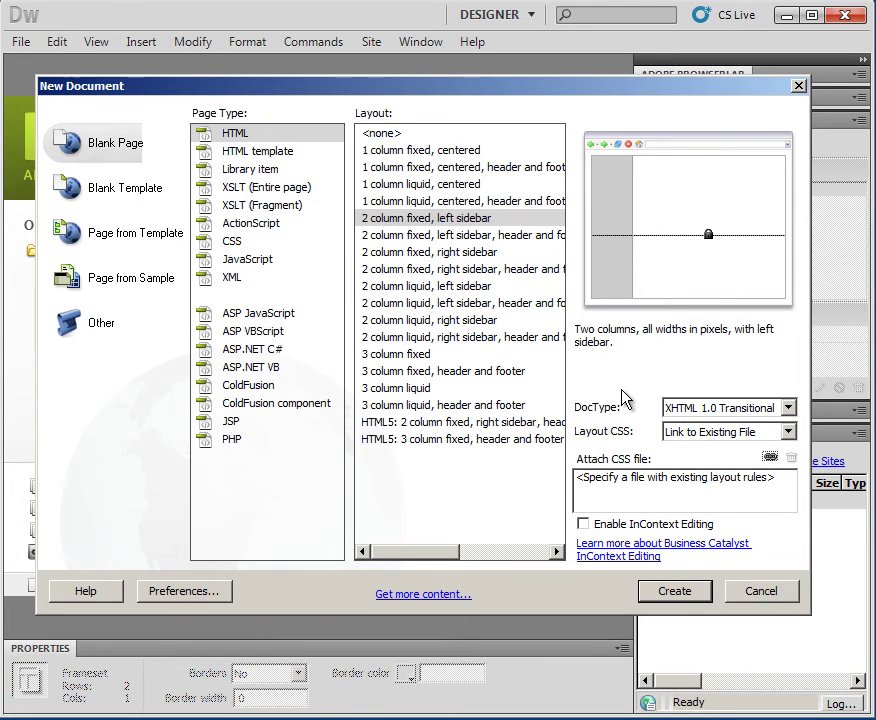
- Set the layout CSS to Add to Head and create the two-column fixed, left sidebar page
click(695, 431)
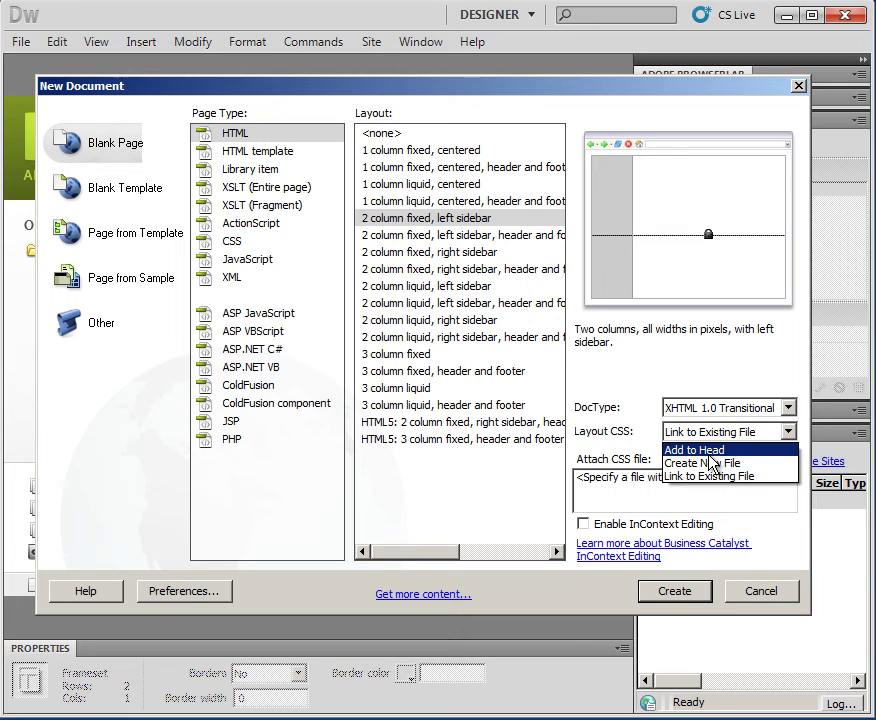
click(700, 449)
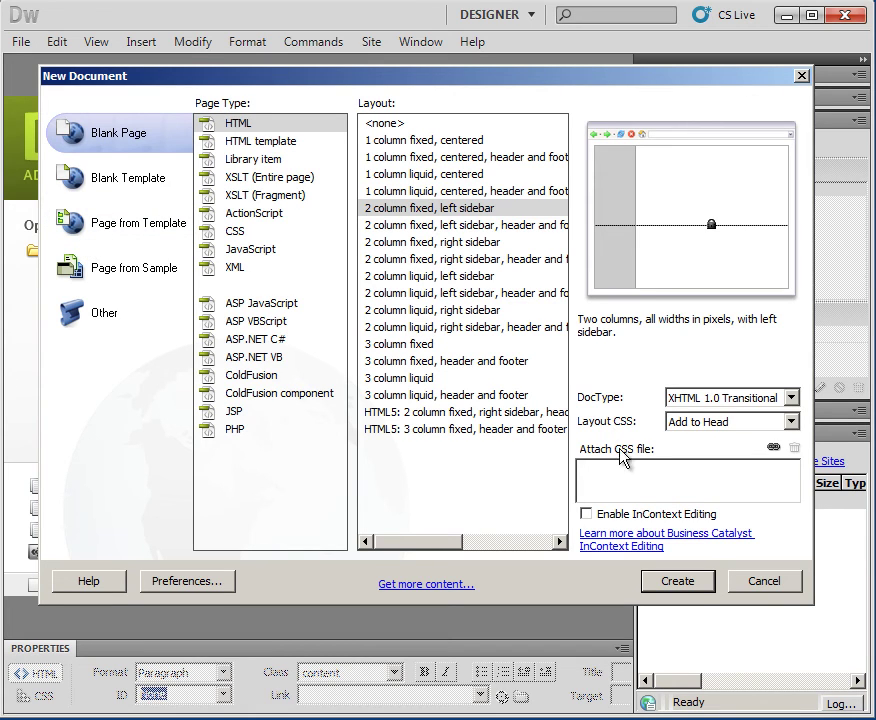
click(678, 586)
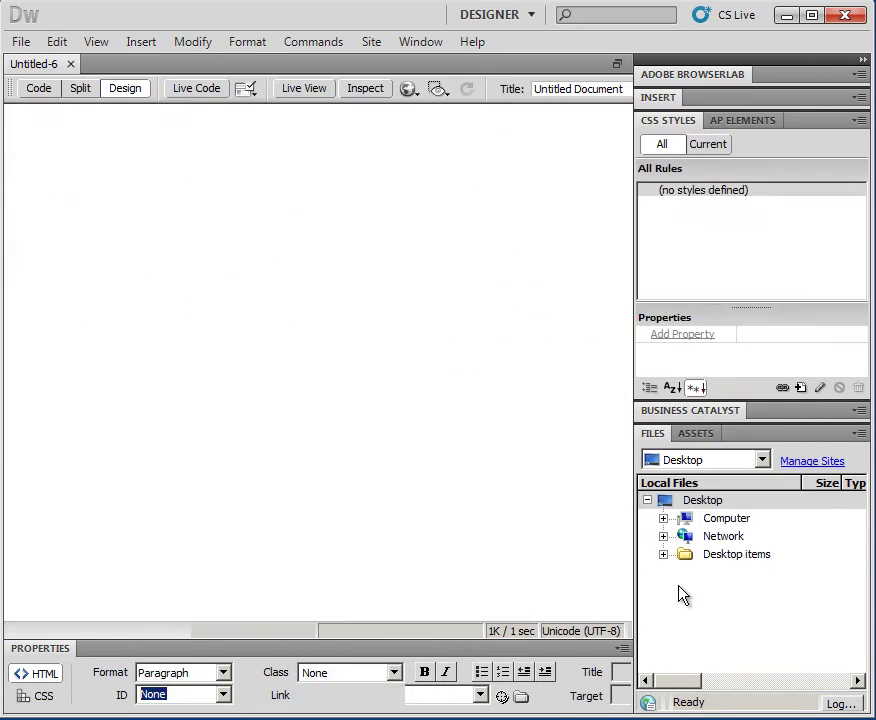